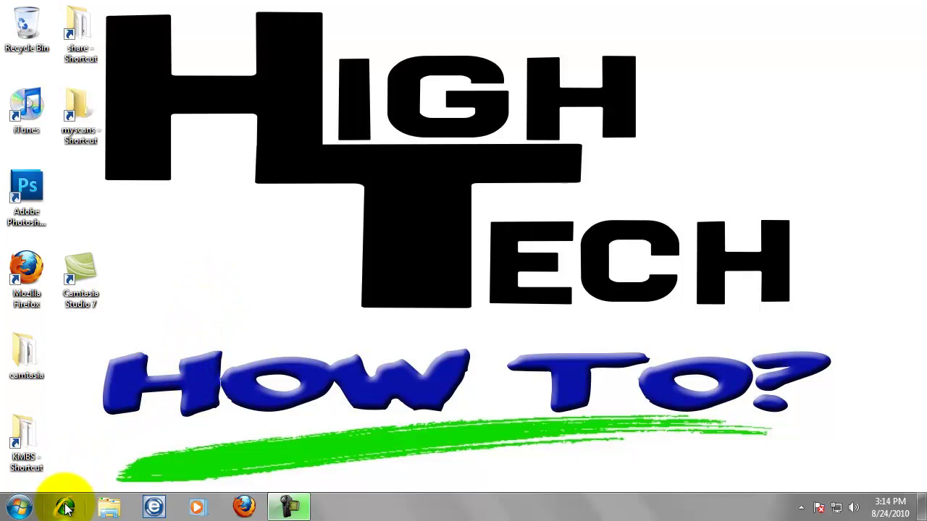
Open Mozilla Firefox and go to lexmark.com
{"action": "left_click", "coordinate": [246, 511]}
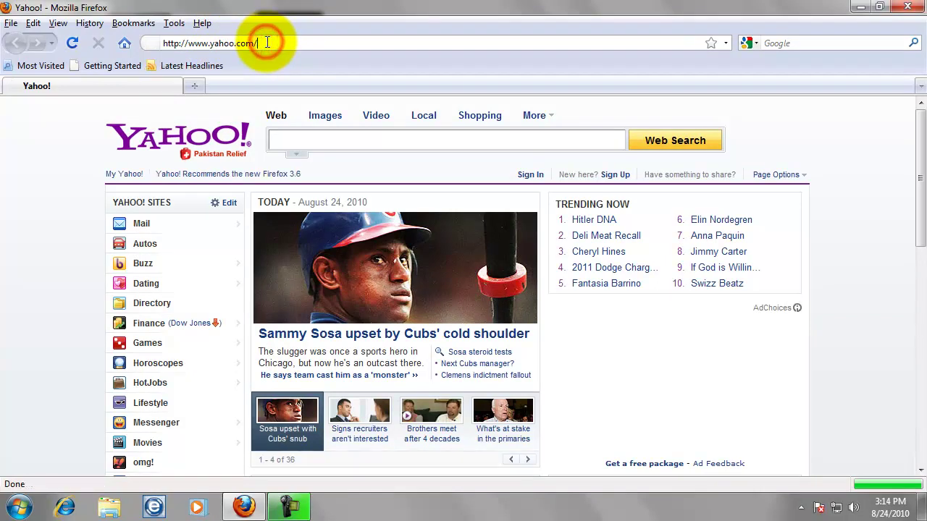
{"action": "left_click", "coordinate": [267, 43]}
{"action": "type", "text": "lex"}
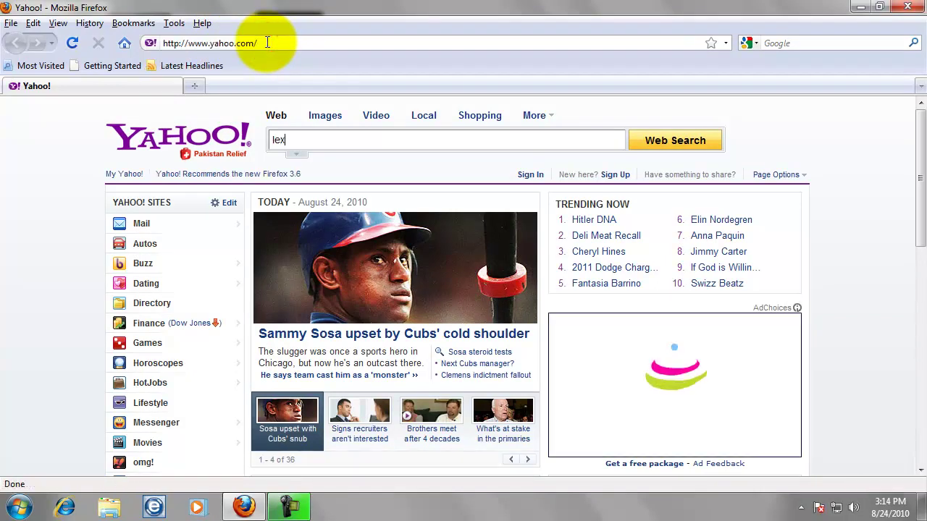
{"action": "left_click", "coordinate": [276, 43]}
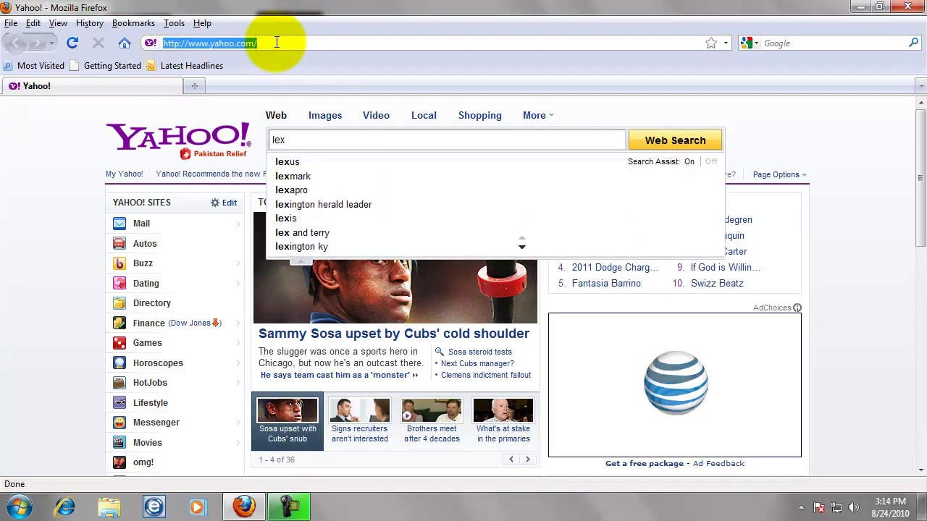
{"action": "type", "text": "lexmark.com"}
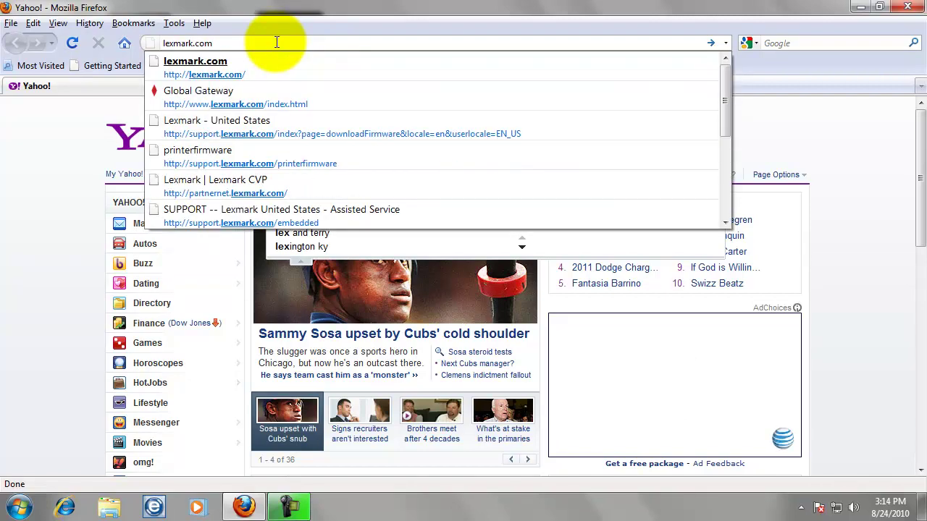
{"action": "key", "text": "Return"}
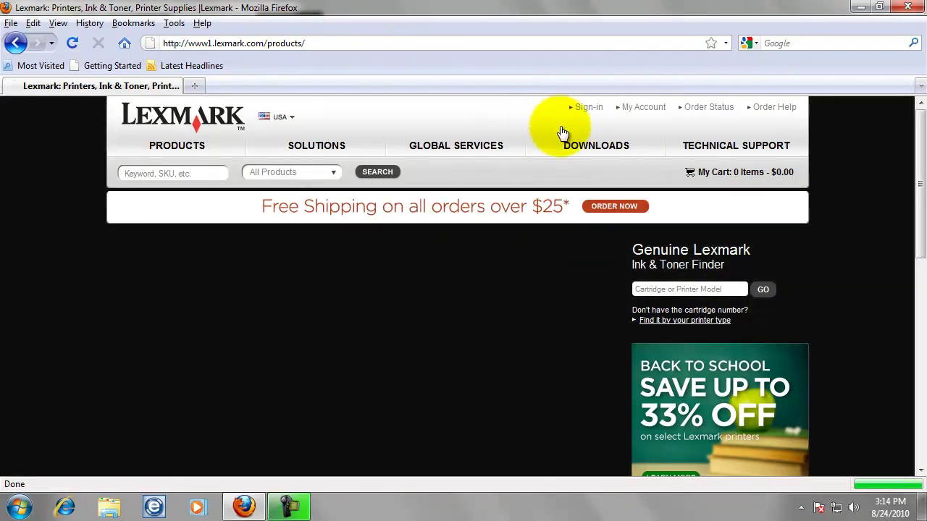
Open the Driver Finder page from the Lexmark site's downloads
{"action": "left_click", "coordinate": [599, 147]}
{"action": "mouse_move", "coordinate": [597, 147]}
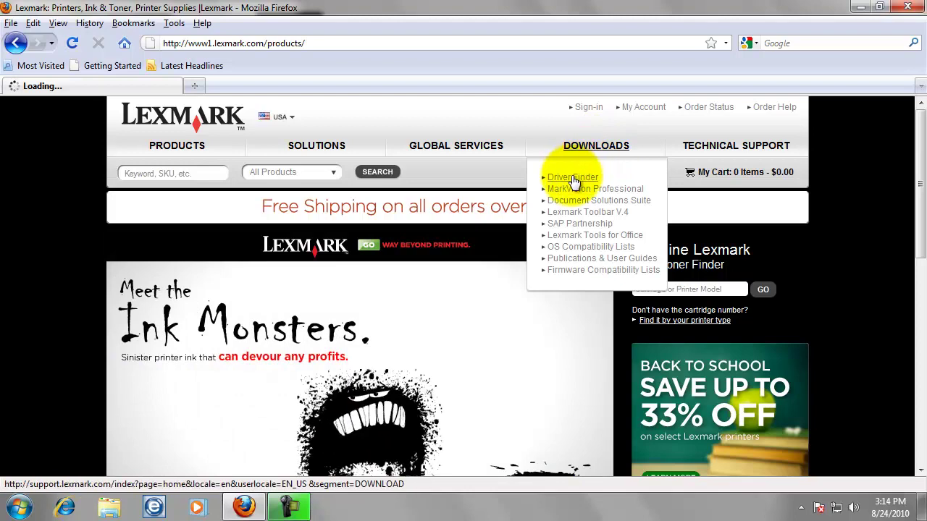
{"action": "left_click", "coordinate": [571, 182]}
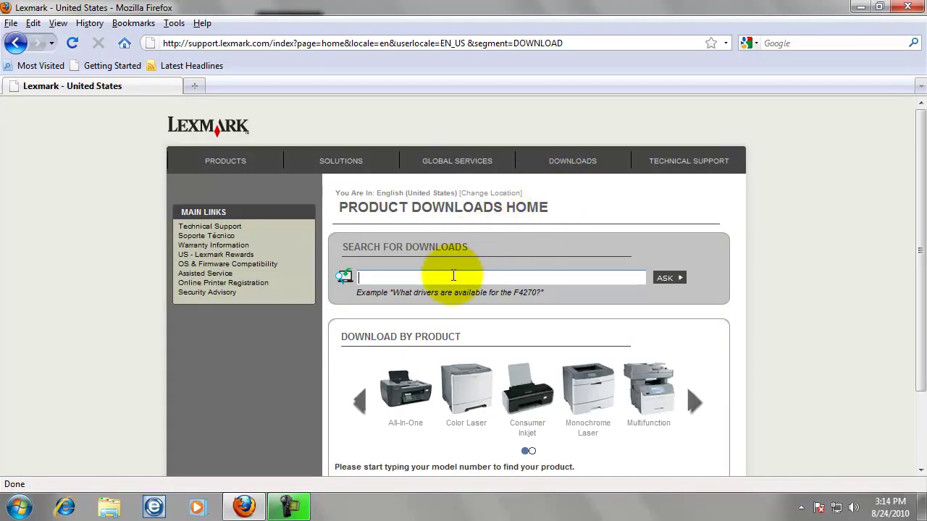
Search the Lexmark product downloads for "651 driver" and look through the listed driver files
{"action": "left_click", "coordinate": [453, 275]}
{"action": "type", "text": "651 driver"}
{"action": "key", "text": "Return"}
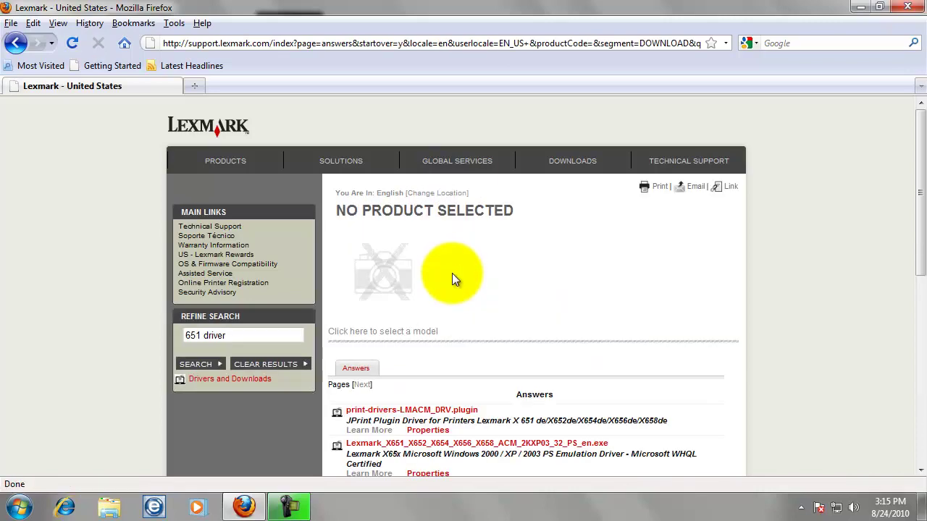
{"action": "scroll", "coordinate": [452, 273], "scroll_direction": "down", "scroll_amount": 5}
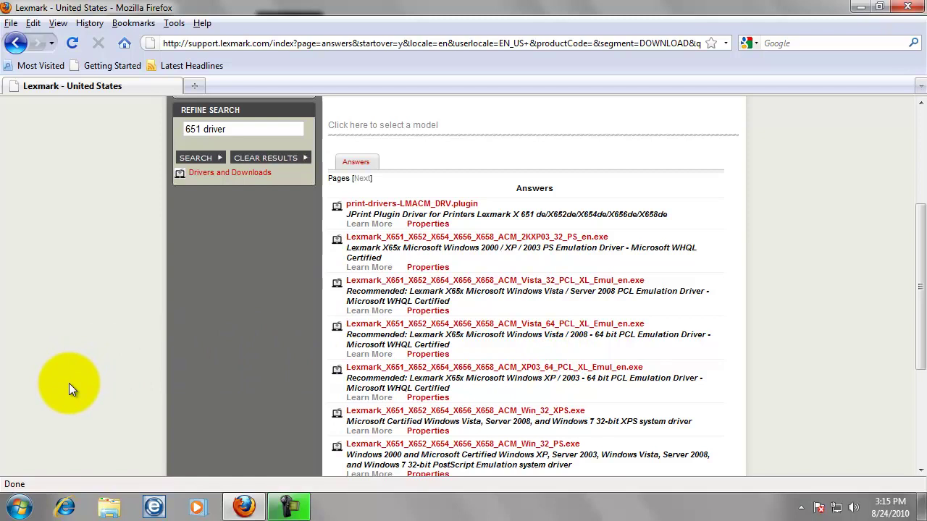
Check the computer's Windows edition and system type in its system properties, and close that window
{"action": "left_click", "coordinate": [20, 509]}
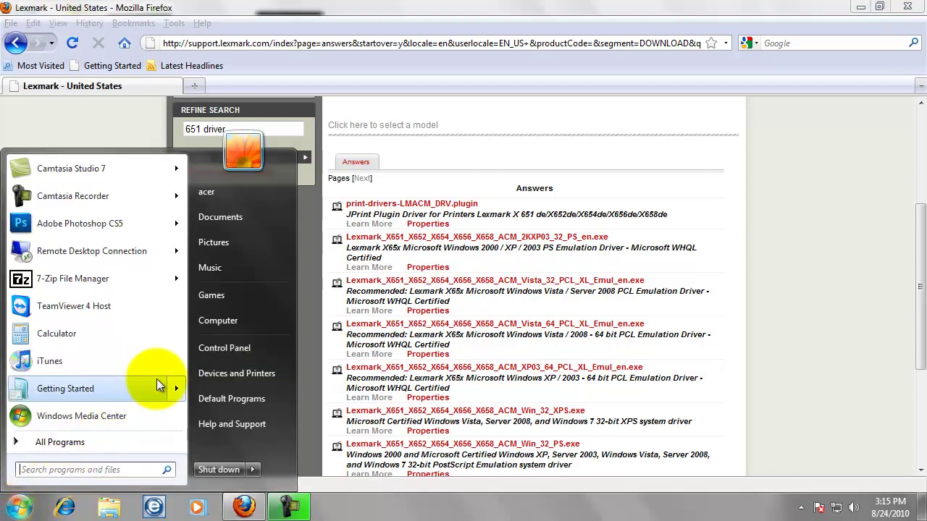
{"action": "right_click", "coordinate": [233, 326]}
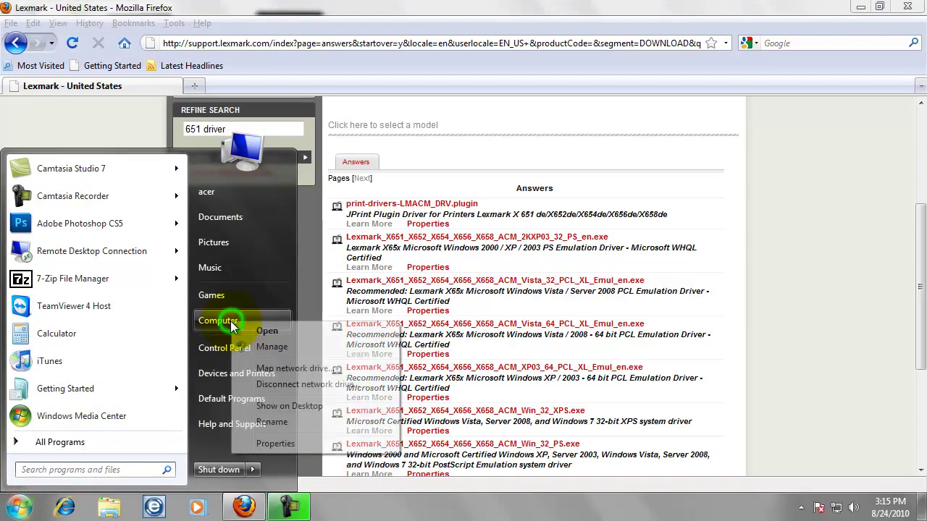
{"action": "left_click", "coordinate": [284, 446]}
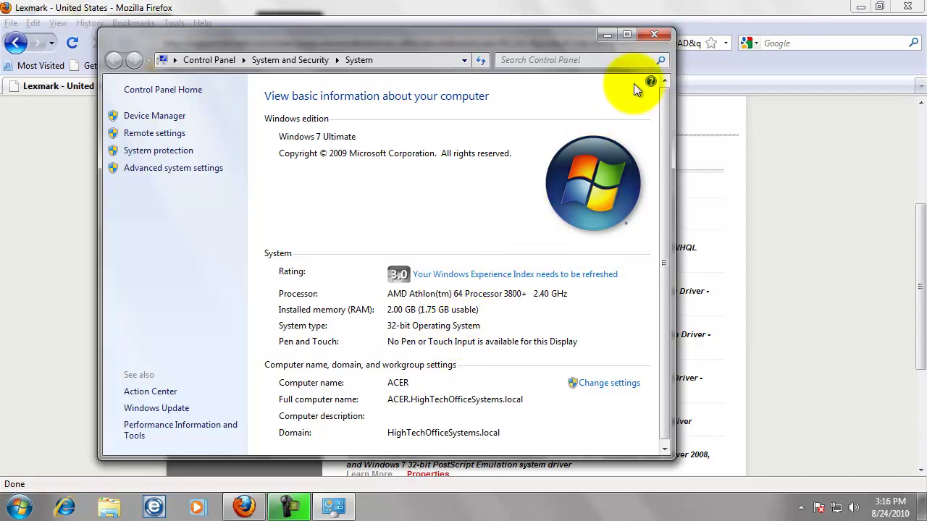
{"action": "left_click", "coordinate": [653, 37]}
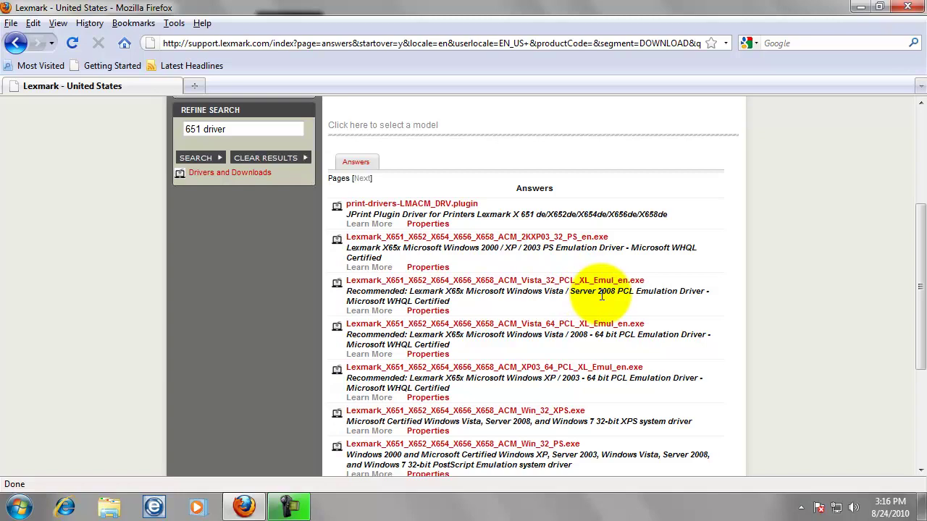
Download and save the driver file Lexmark_X651_X652_X654_X656_X658_ACM_Vista_32_PCL_XL_Emul_en.exe from the search results
{"action": "scroll", "coordinate": [600, 290], "scroll_direction": "down", "scroll_amount": 2}
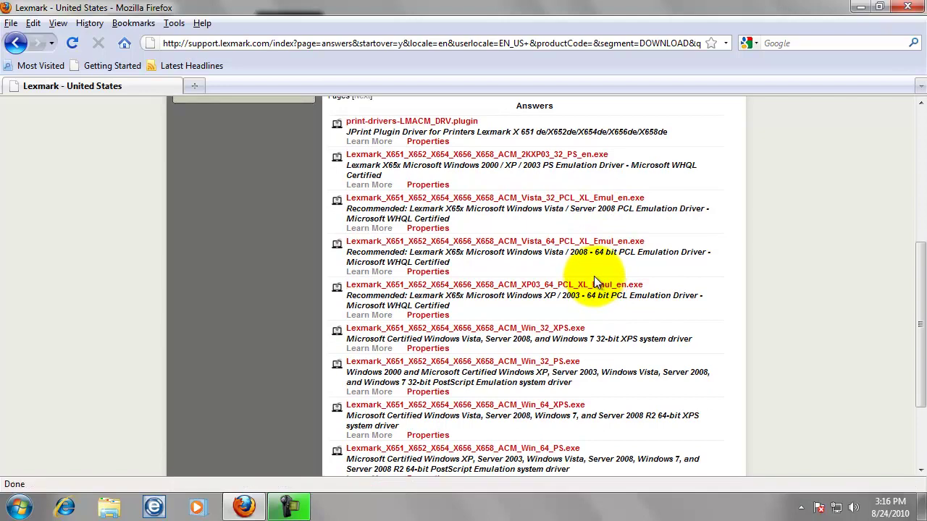
{"action": "scroll", "coordinate": [594, 280], "scroll_direction": "down", "scroll_amount": 2}
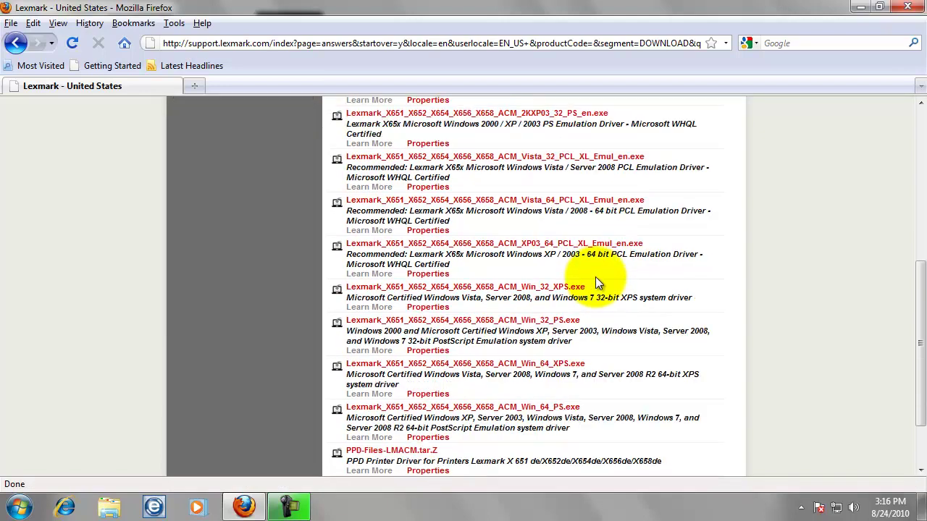
{"action": "scroll", "coordinate": [598, 278], "scroll_direction": "up", "scroll_amount": 3}
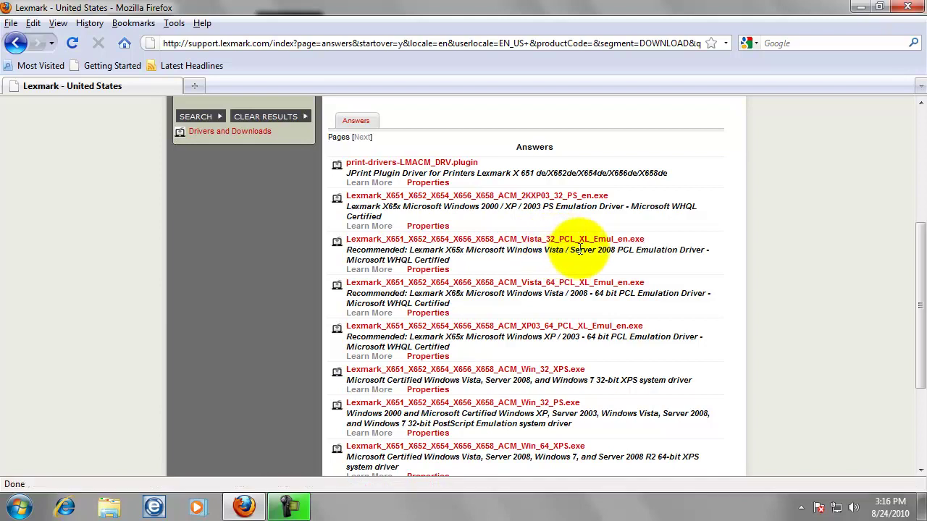
{"action": "left_click", "coordinate": [533, 243]}
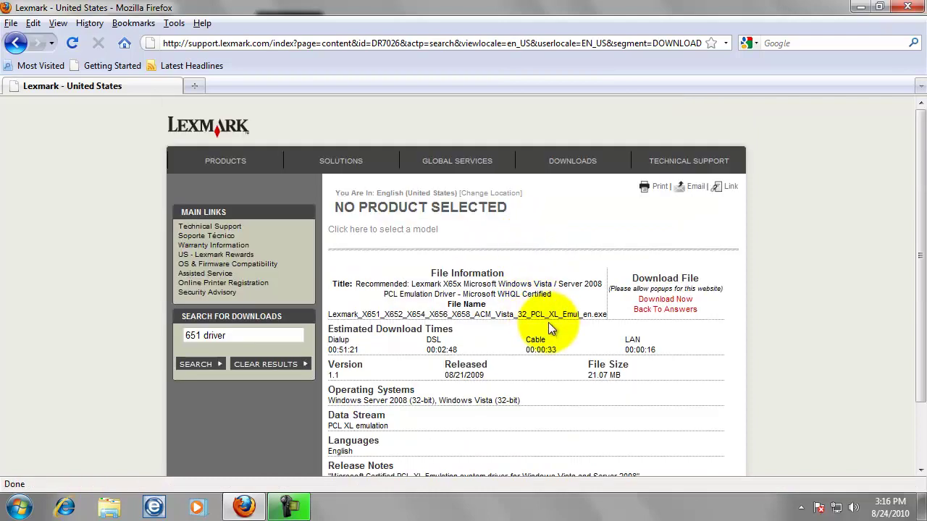
{"action": "left_click", "coordinate": [664, 301]}
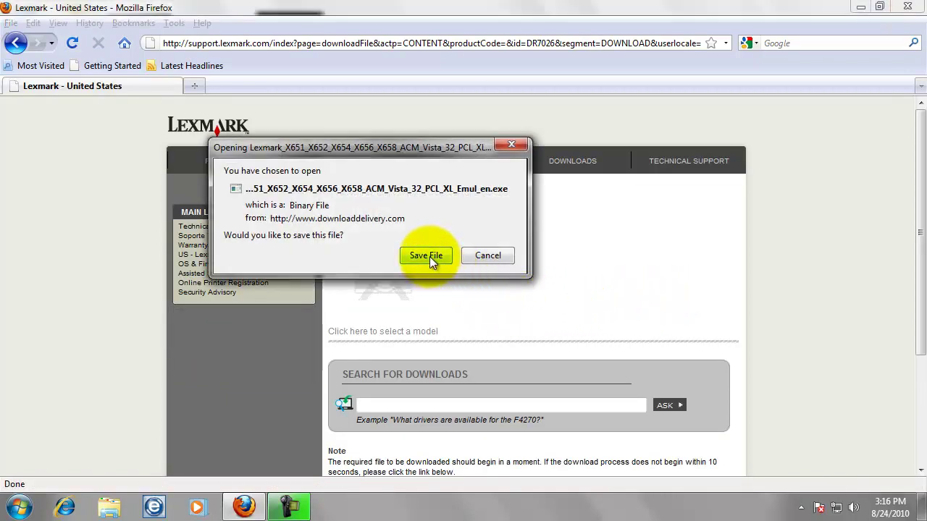
{"action": "left_click", "coordinate": [426, 256]}
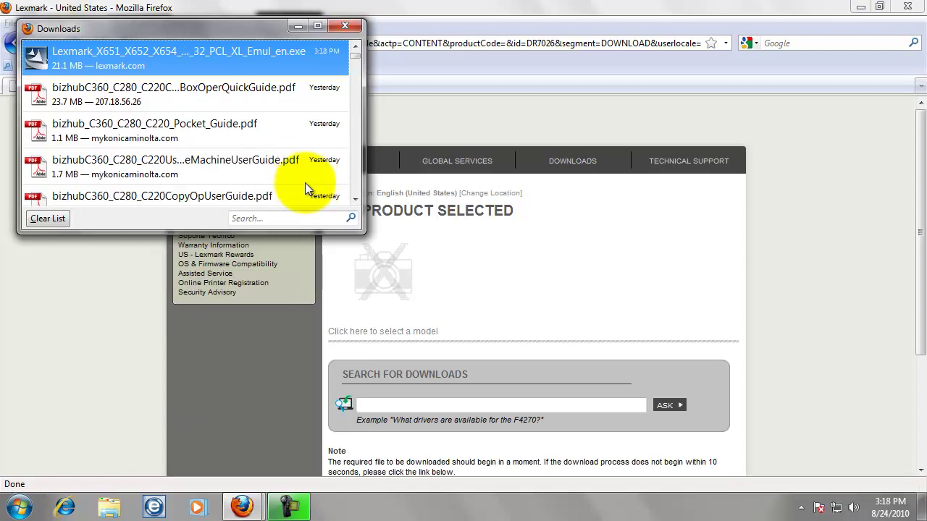
Run the downloaded Lexmark PCL XL driver installer and continue past its welcome page
{"action": "double_click", "coordinate": [261, 58]}
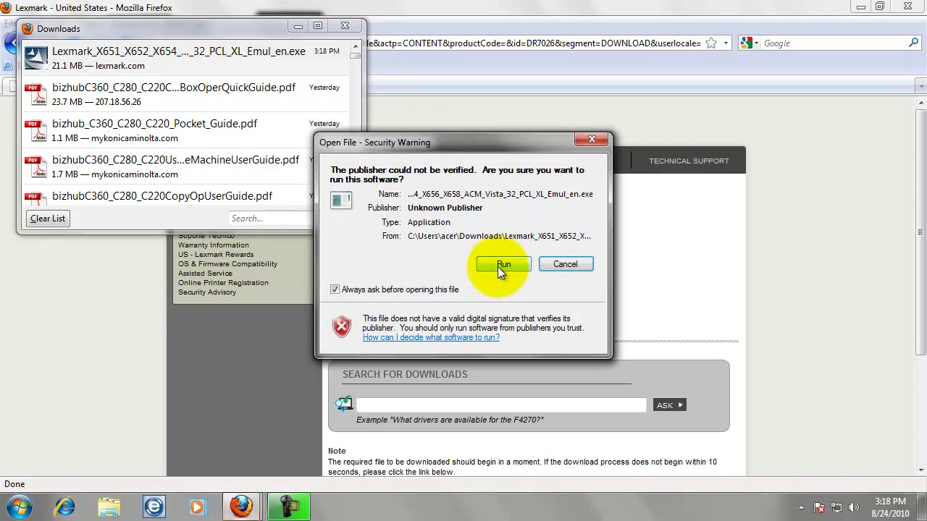
{"action": "left_click", "coordinate": [499, 265]}
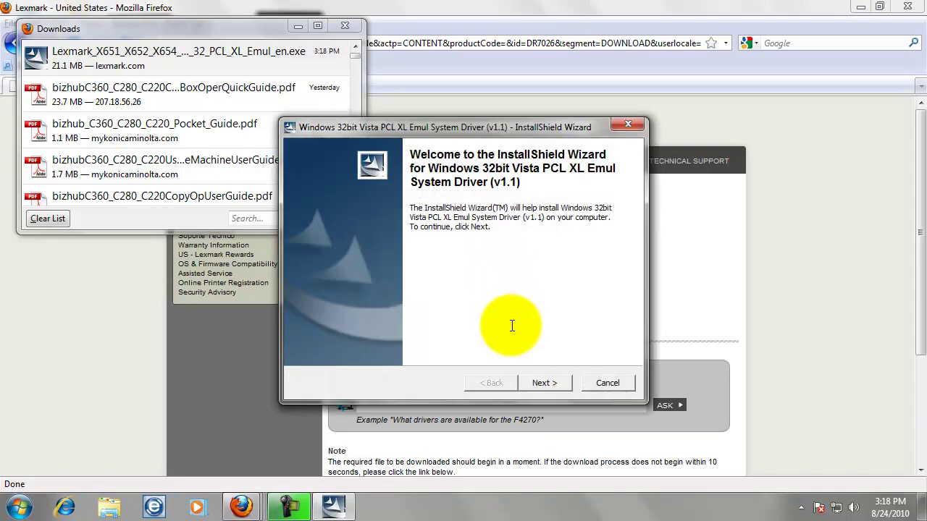
{"action": "left_click", "coordinate": [548, 386]}
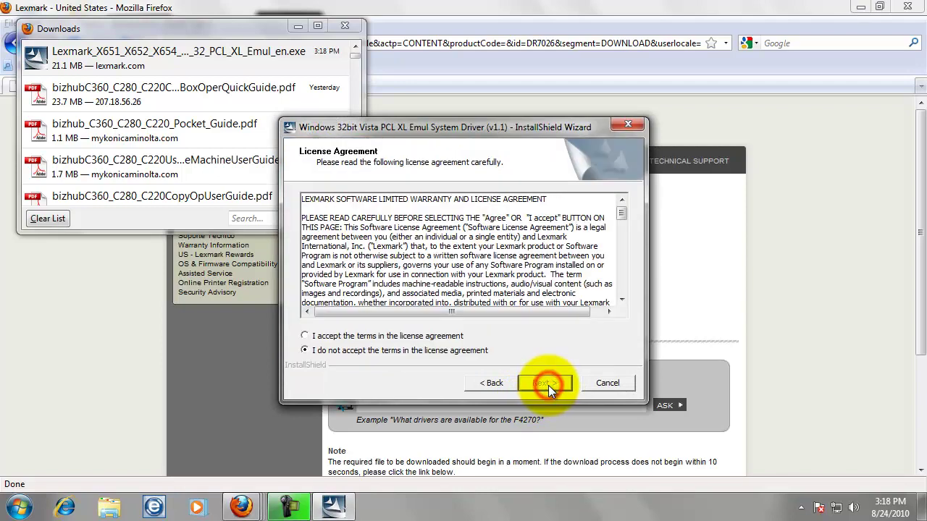
Accept the license terms and save the driver files in the default folder c:\lexmark\Drivers\sysXL32Vista
{"action": "left_click", "coordinate": [305, 335]}
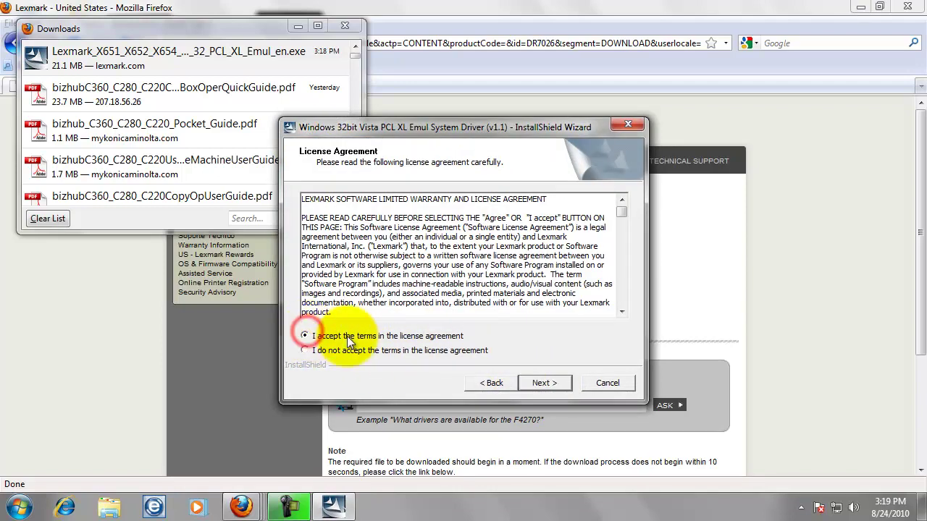
{"action": "left_click", "coordinate": [542, 383]}
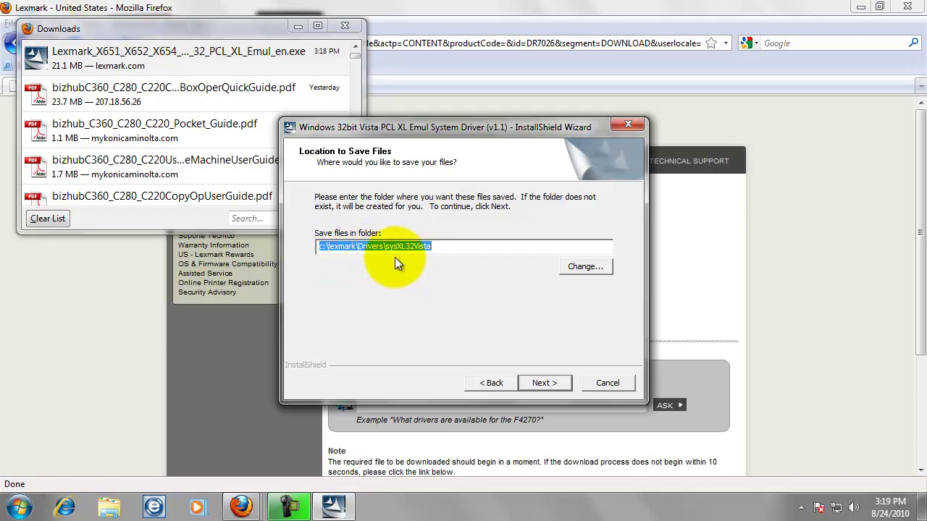
{"action": "left_click", "coordinate": [551, 384]}
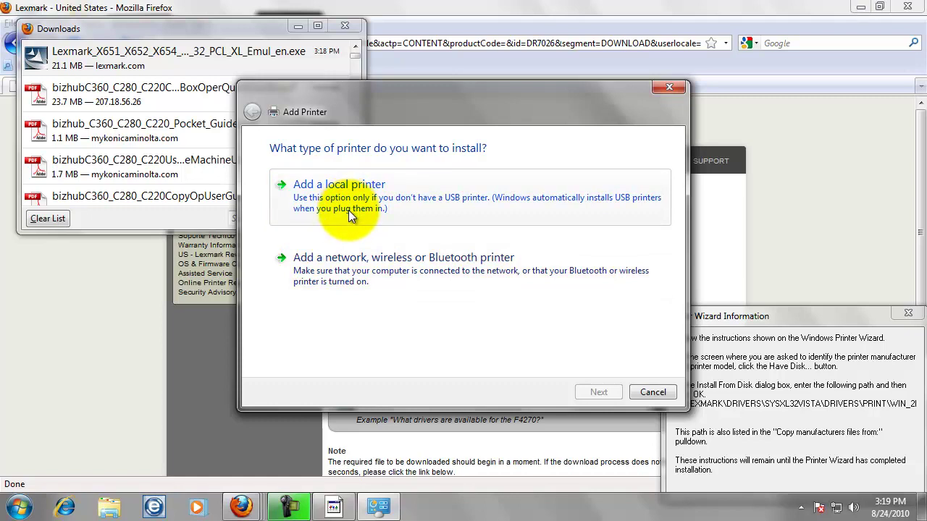
Add a local printer that uses a newly created Standard TCP/IP Port
{"action": "left_click", "coordinate": [354, 205]}
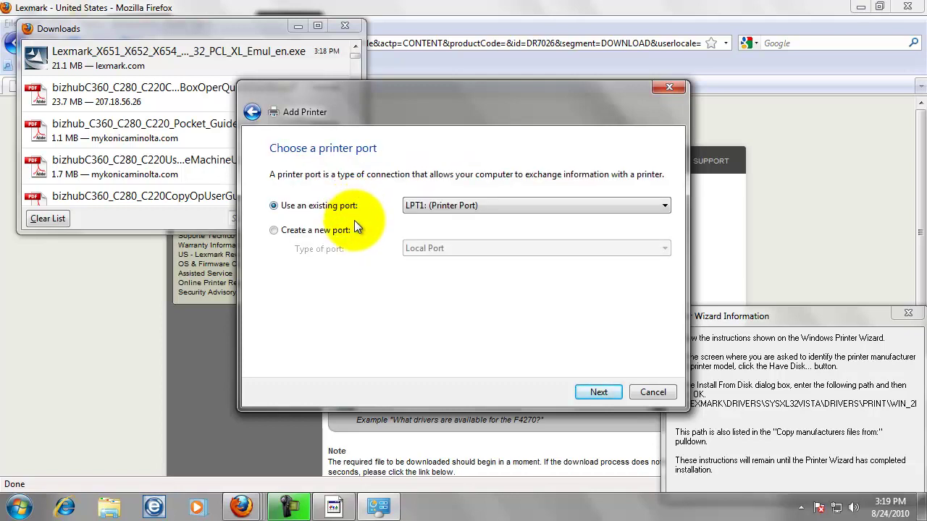
{"action": "left_click", "coordinate": [273, 230]}
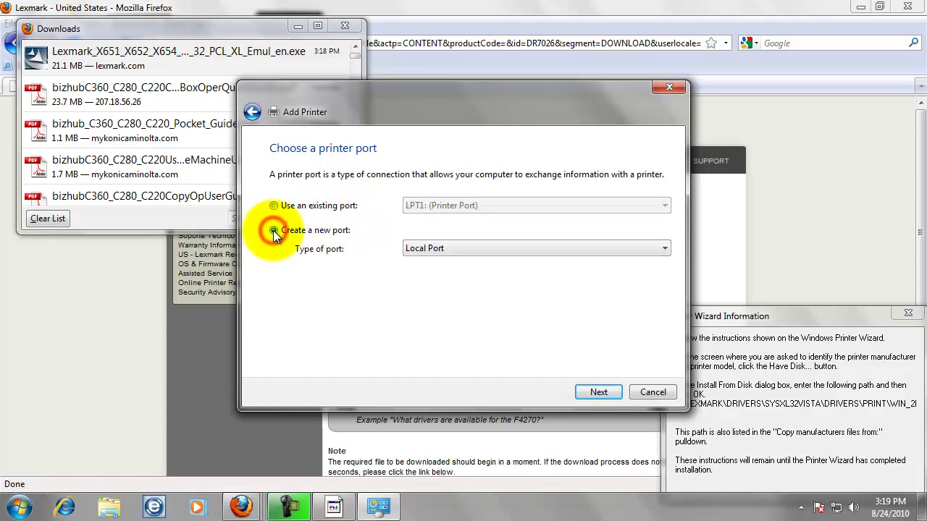
{"action": "left_click", "coordinate": [477, 248]}
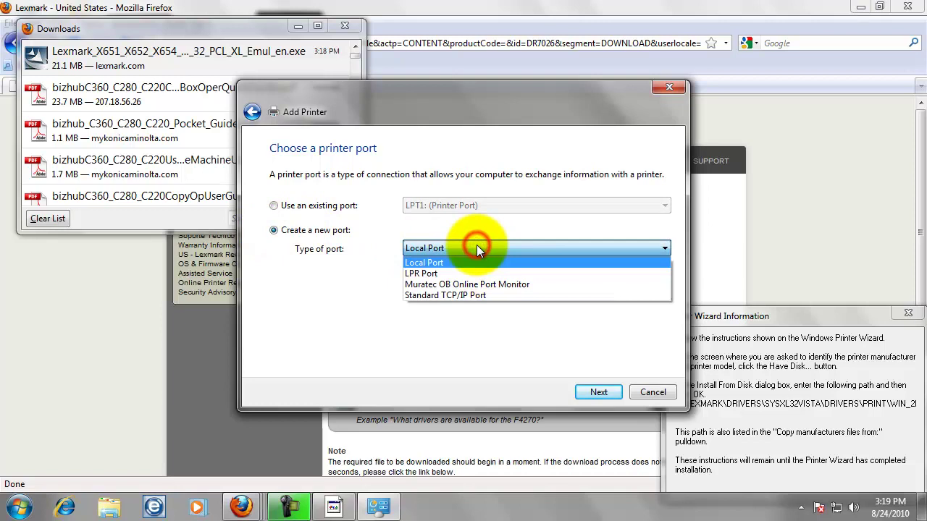
{"action": "left_click", "coordinate": [475, 297]}
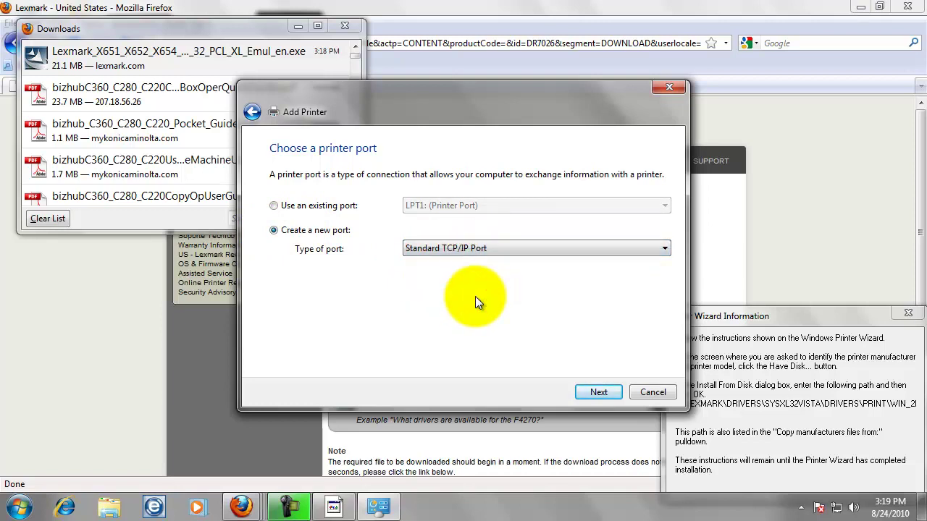
{"action": "left_click", "coordinate": [597, 392]}
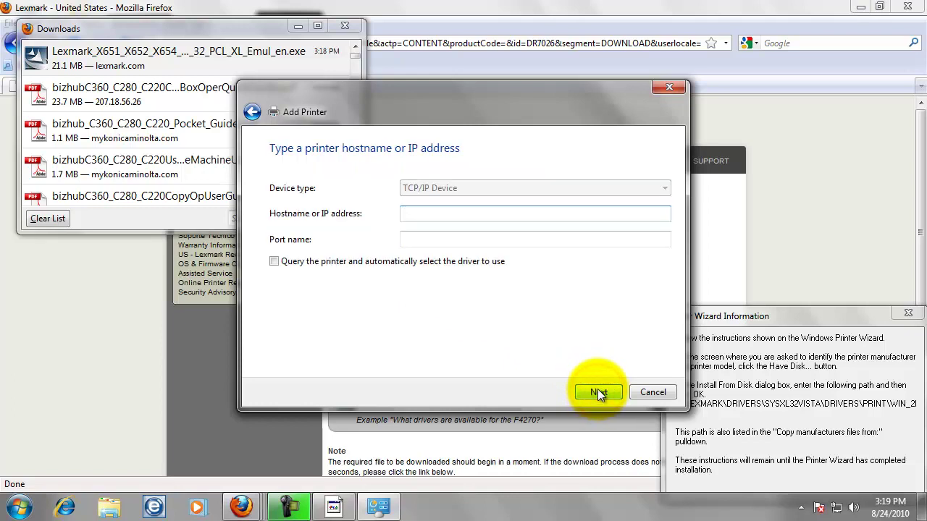
Set the printer's hostname or IP address to 192.168.1.66 and continue to the driver selection
{"action": "left_click", "coordinate": [475, 213]}
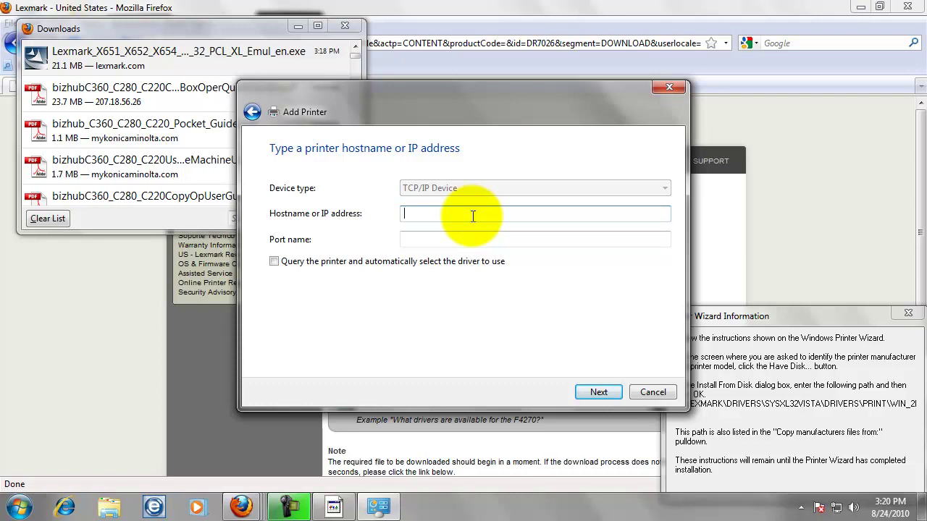
{"action": "type", "text": "192.168.1.66"}
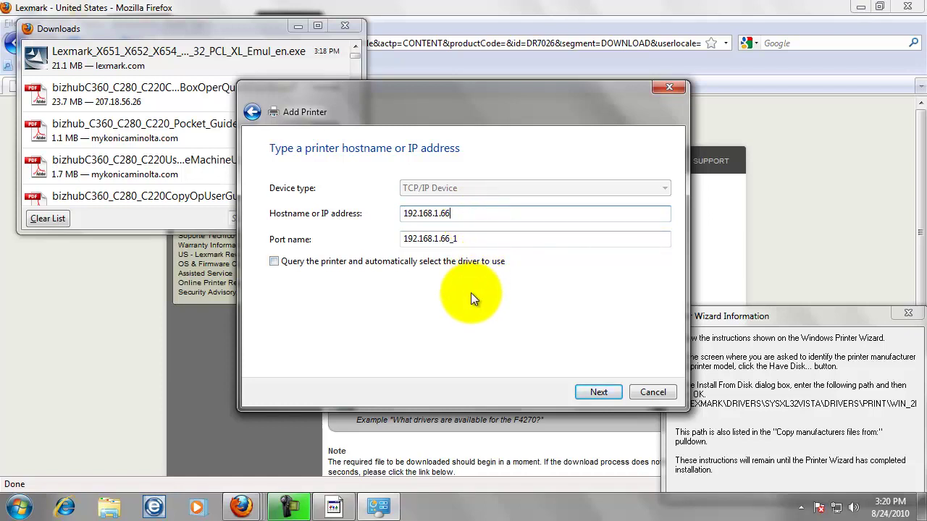
{"action": "left_click", "coordinate": [601, 393]}
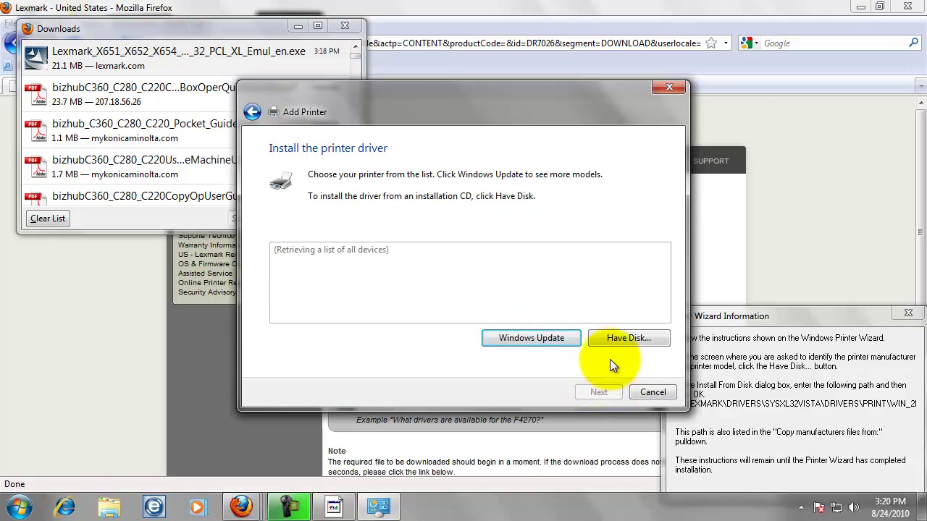
Choose to install the printer driver from disk and browse to Local Disk (C:) for the manufacturer's files
{"action": "left_click", "coordinate": [619, 338]}
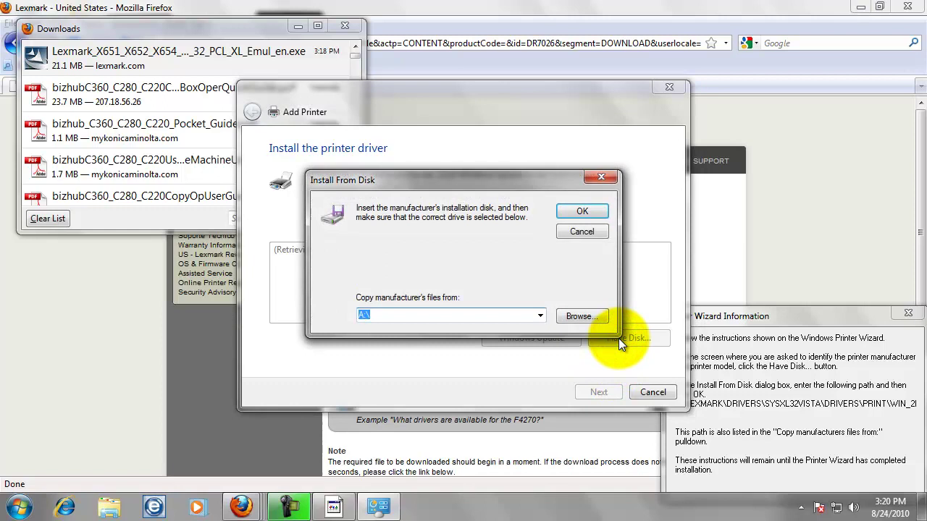
{"action": "left_click", "coordinate": [729, 317]}
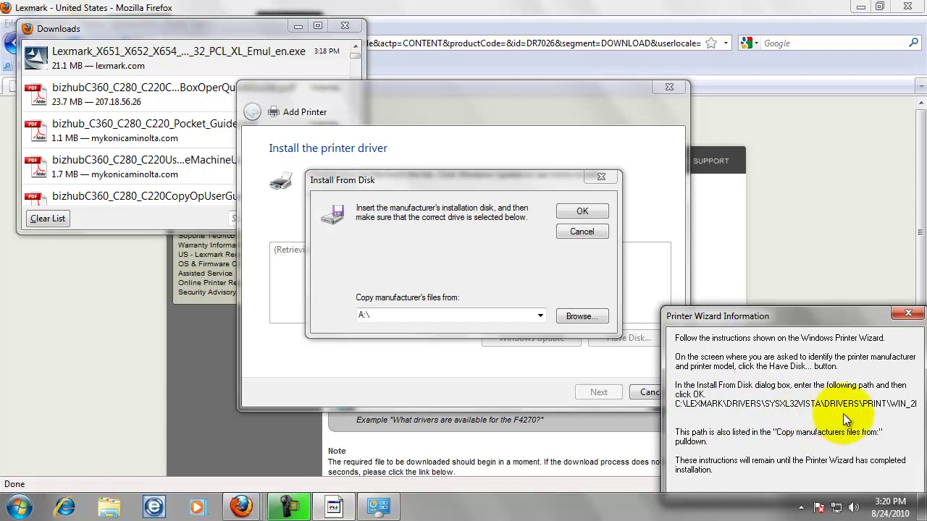
{"action": "left_click", "coordinate": [580, 316]}
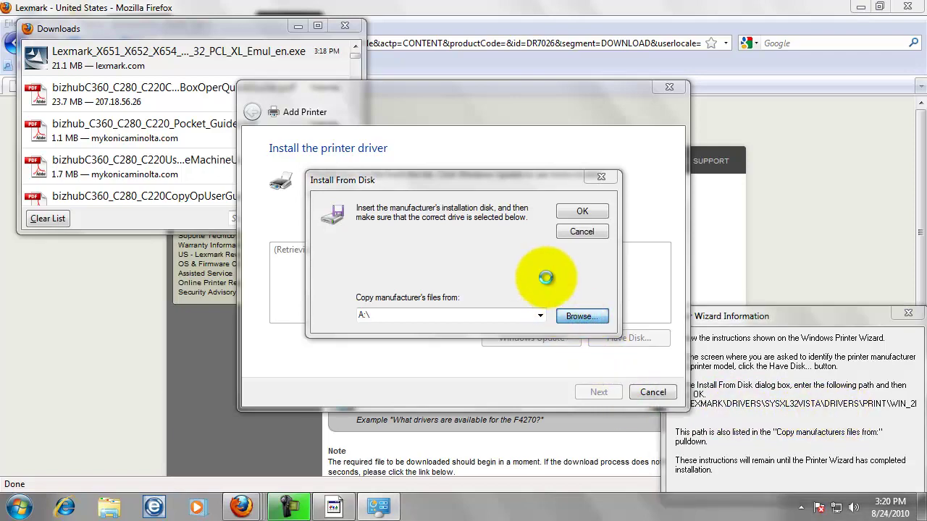
{"action": "left_click_drag", "start_coordinate": [502, 192], "coordinate": [380, 120]}
{"action": "left_click", "coordinate": [236, 307]}
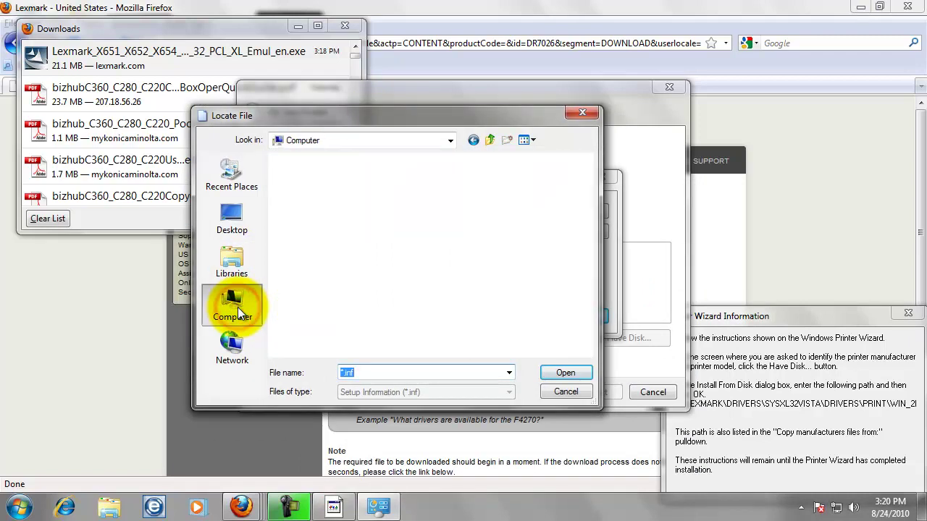
{"action": "double_click", "coordinate": [332, 192]}
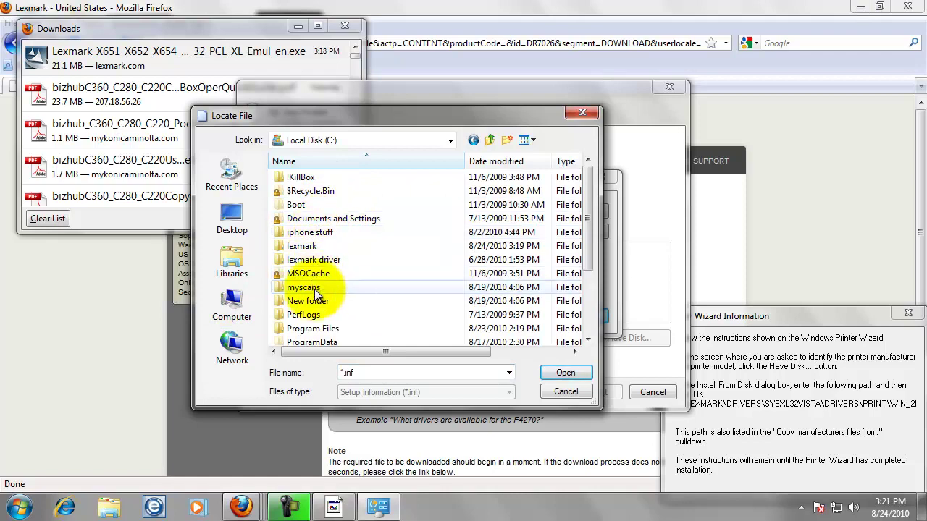
Open the extracted driver folder lexmark\Drivers\sysXL32Vista\drivers\print\win_2kxp on the C: drive
{"action": "scroll", "coordinate": [316, 296], "scroll_direction": "down", "scroll_amount": 2}
{"action": "scroll", "coordinate": [315, 301], "scroll_direction": "up", "scroll_amount": 1}
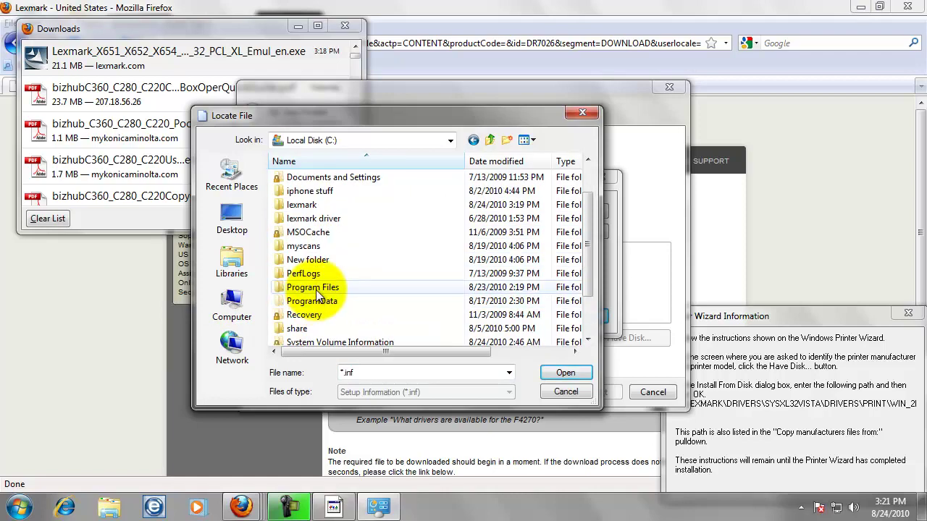
{"action": "double_click", "coordinate": [311, 204]}
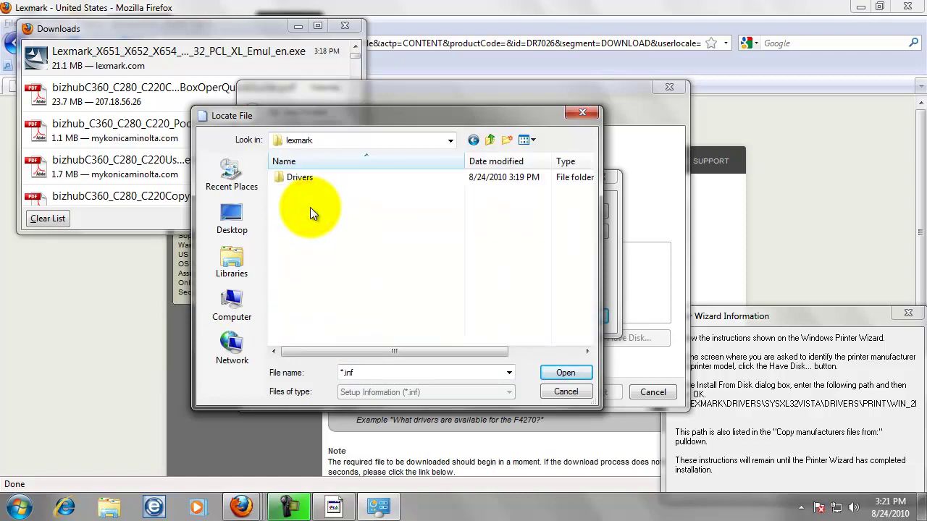
{"action": "double_click", "coordinate": [307, 179]}
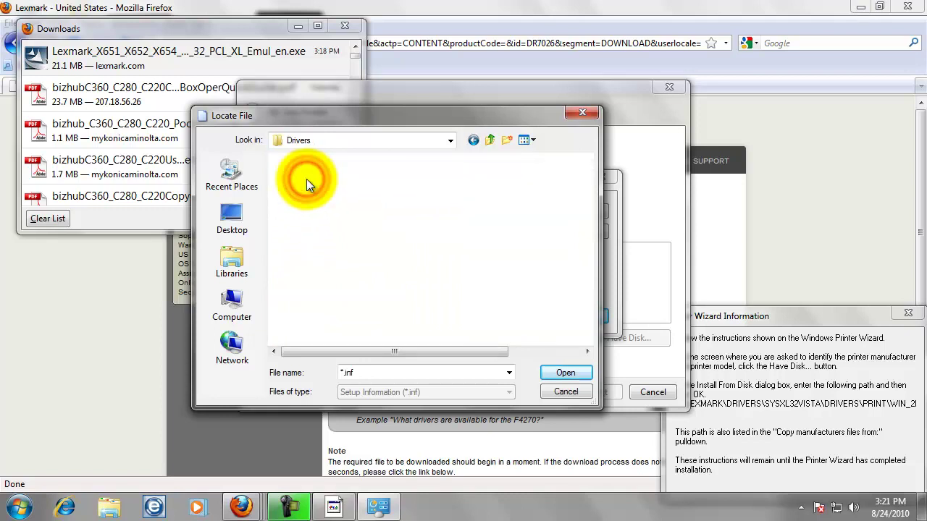
{"action": "double_click", "coordinate": [306, 179]}
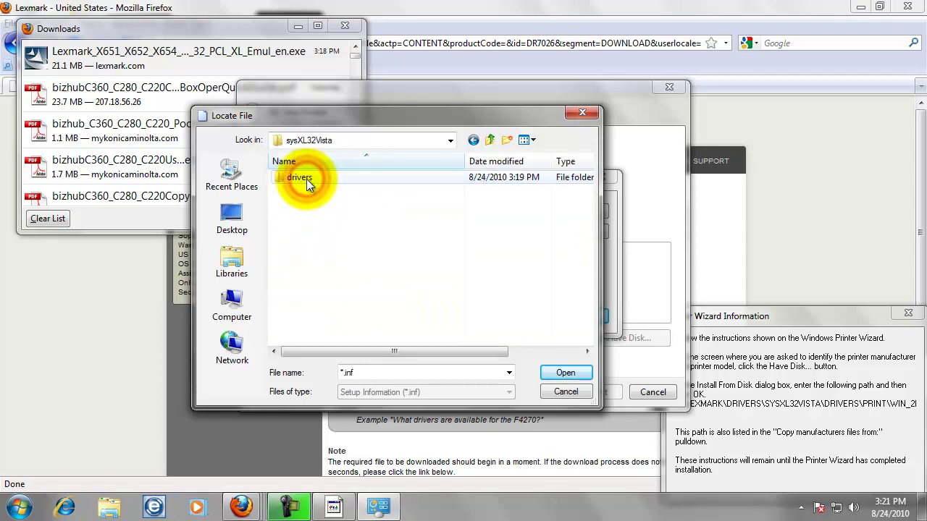
{"action": "double_click", "coordinate": [307, 179]}
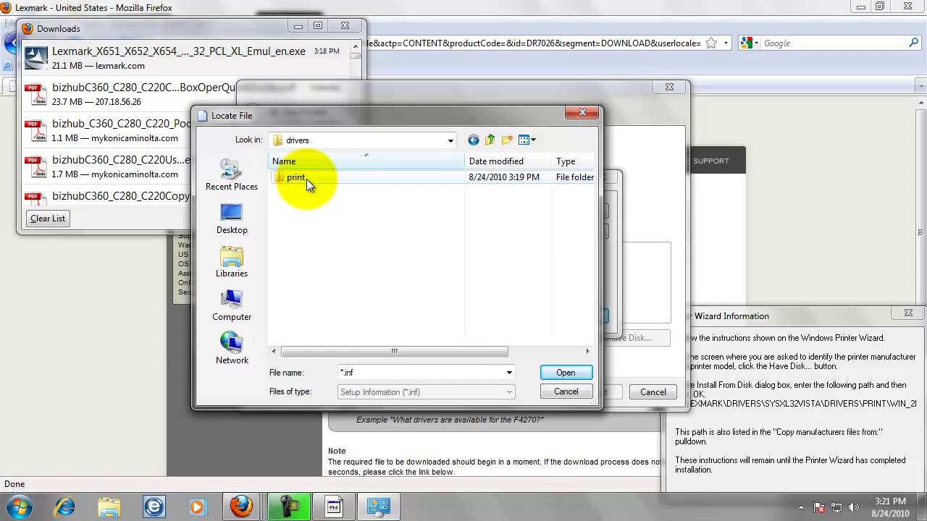
{"action": "double_click", "coordinate": [306, 179]}
{"action": "left_click", "coordinate": [307, 179]}
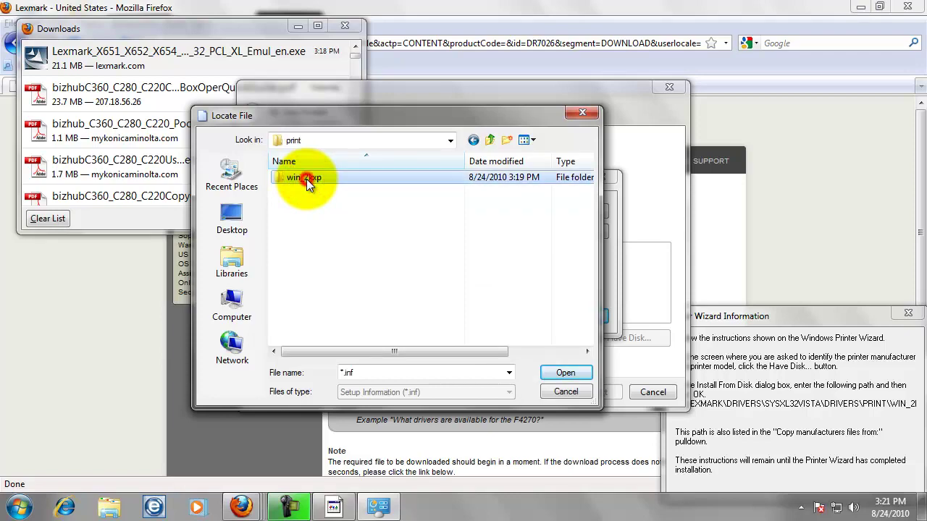
{"action": "double_click", "coordinate": [307, 179]}
Load the LMACMC40 setup information file from the win_2kxp folder as the driver source
{"action": "scroll", "coordinate": [317, 328], "scroll_direction": "down", "scroll_amount": 2}
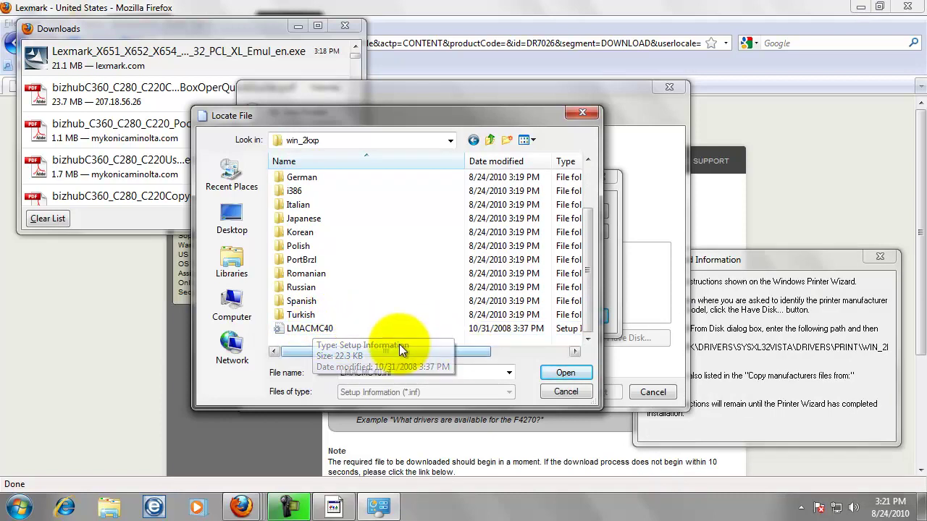
{"action": "left_click", "coordinate": [336, 328]}
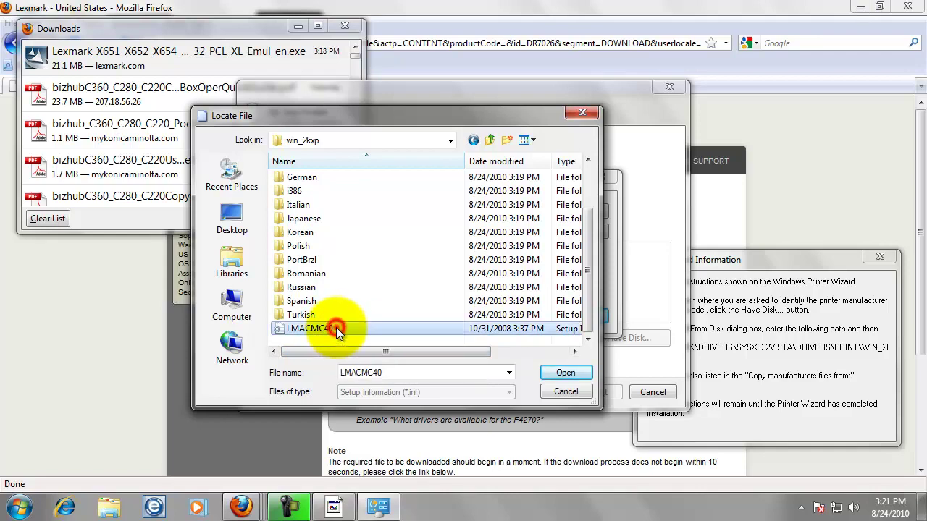
{"action": "double_click", "coordinate": [336, 328]}
{"action": "left_click", "coordinate": [566, 212]}
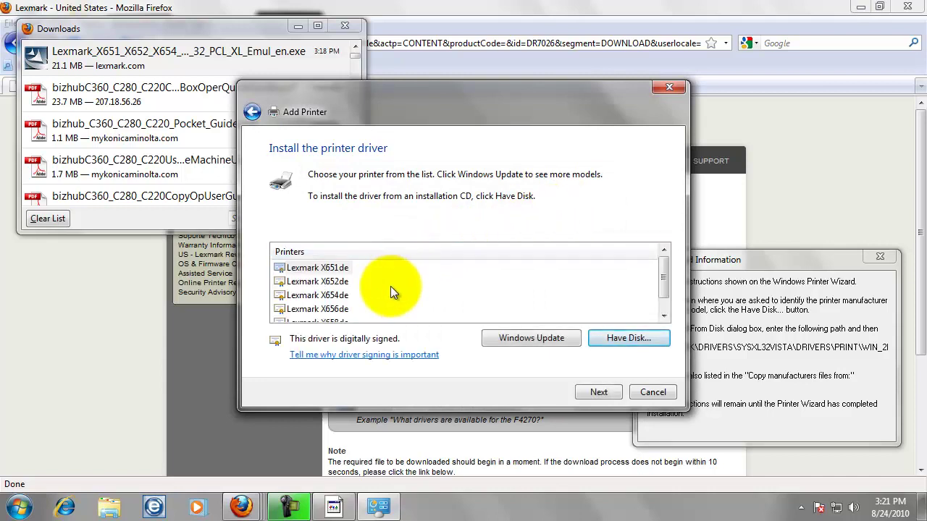
Install the Lexmark X651de driver, keeping the suggested printer name Lexmark X651de (Copy 1) and leaving the printer unshared
{"action": "left_click", "coordinate": [329, 269]}
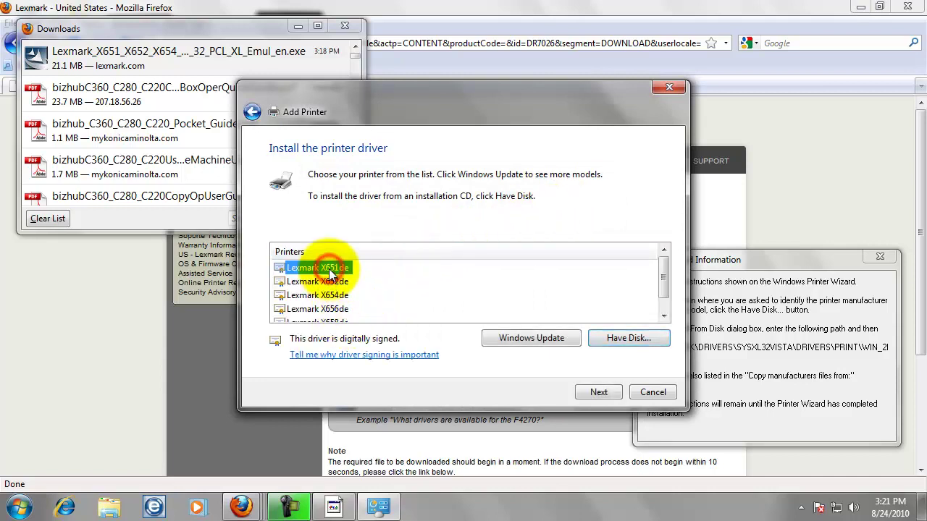
{"action": "left_click", "coordinate": [596, 392]}
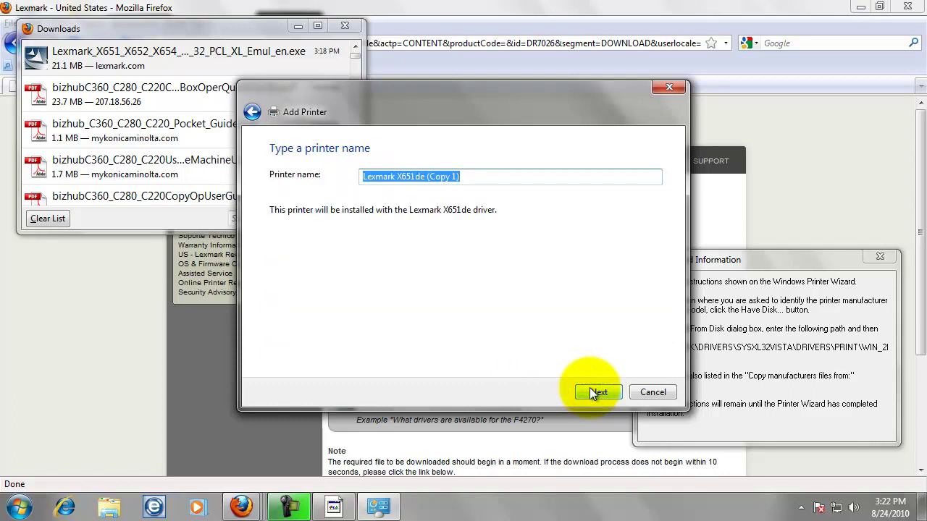
{"action": "left_click", "coordinate": [497, 175]}
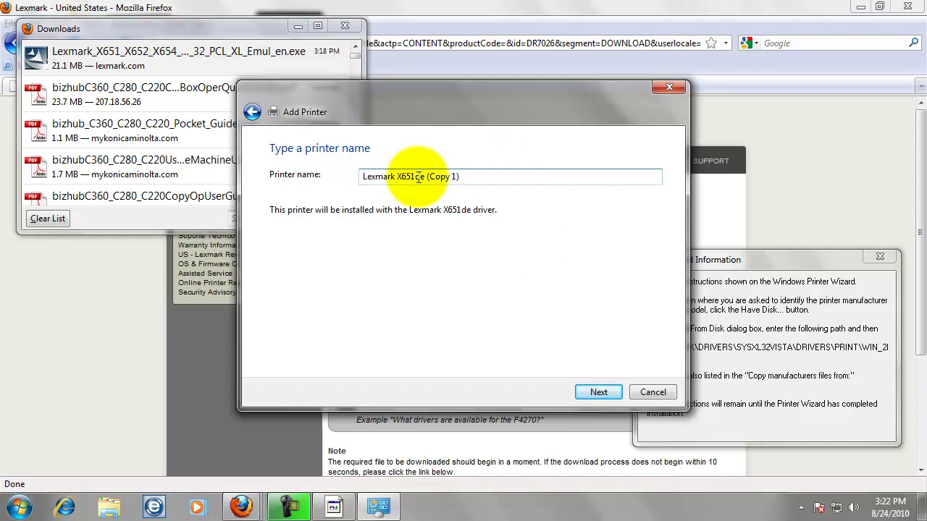
{"action": "left_click", "coordinate": [607, 394]}
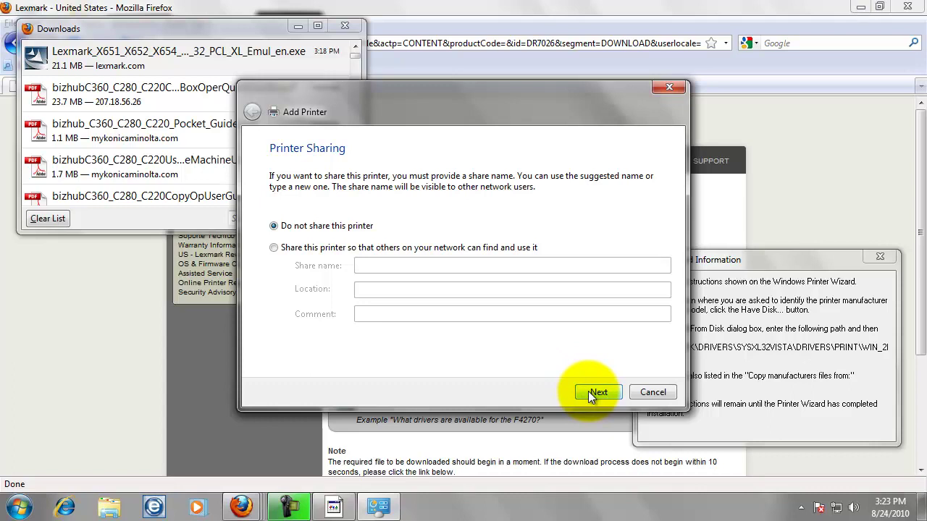
{"action": "left_click", "coordinate": [589, 392]}
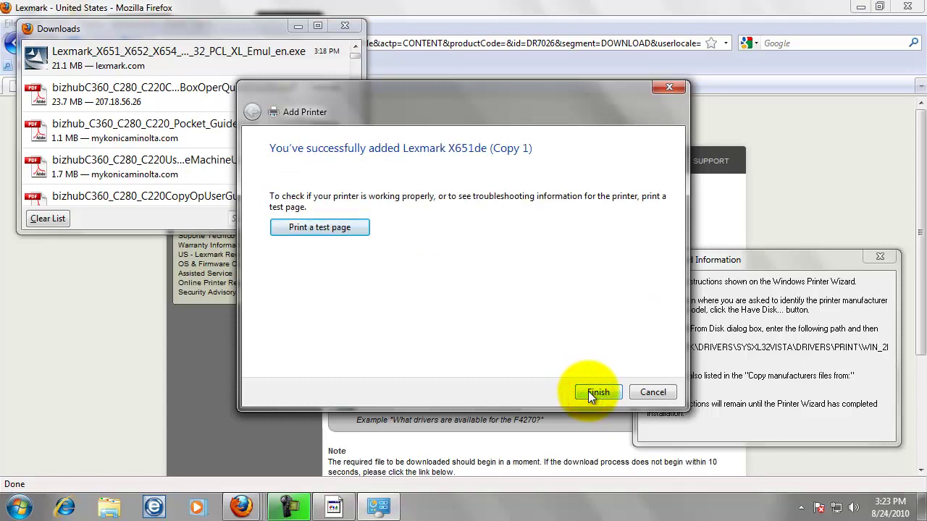
Print a test page on the newly added printer and finish the Add Printer wizard
{"action": "left_click", "coordinate": [346, 226]}
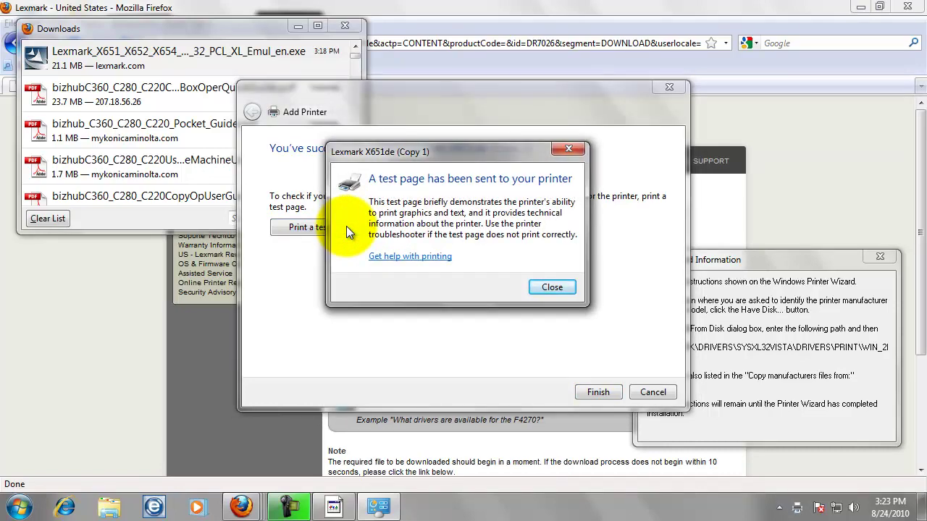
{"action": "left_click", "coordinate": [541, 289]}
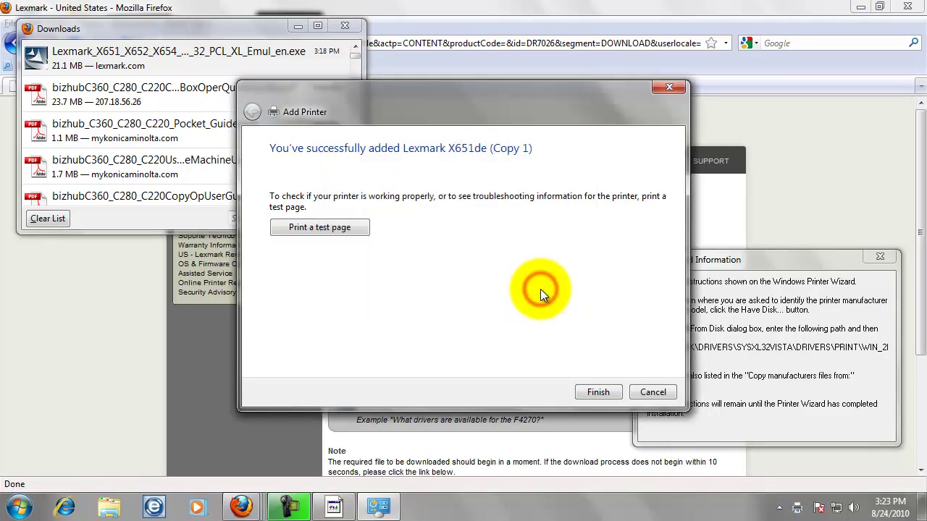
{"action": "left_click", "coordinate": [597, 392]}
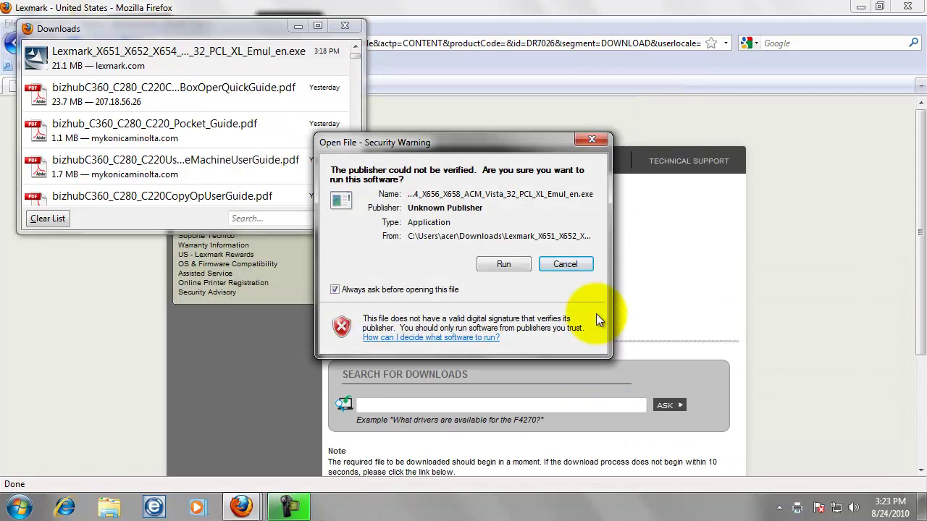